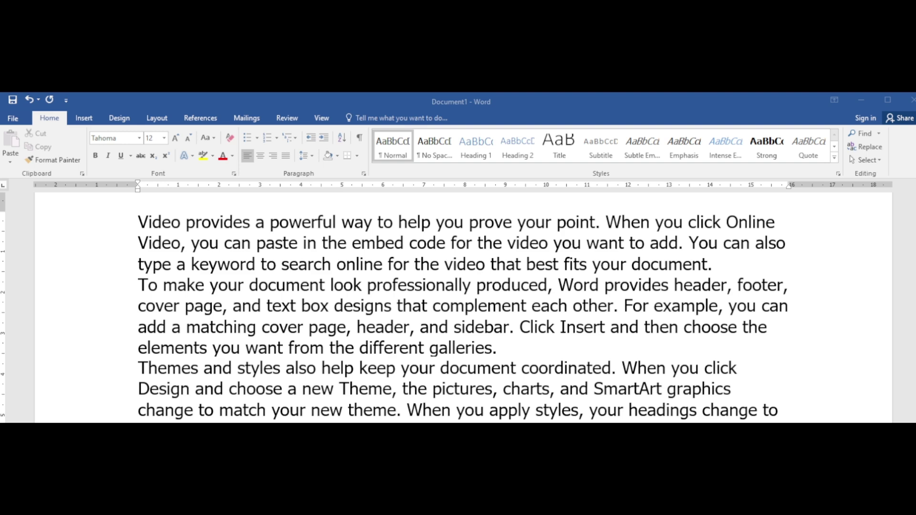
Step: Justify the entire document text so every paragraph aligns to both margins
key("ctrl+End")
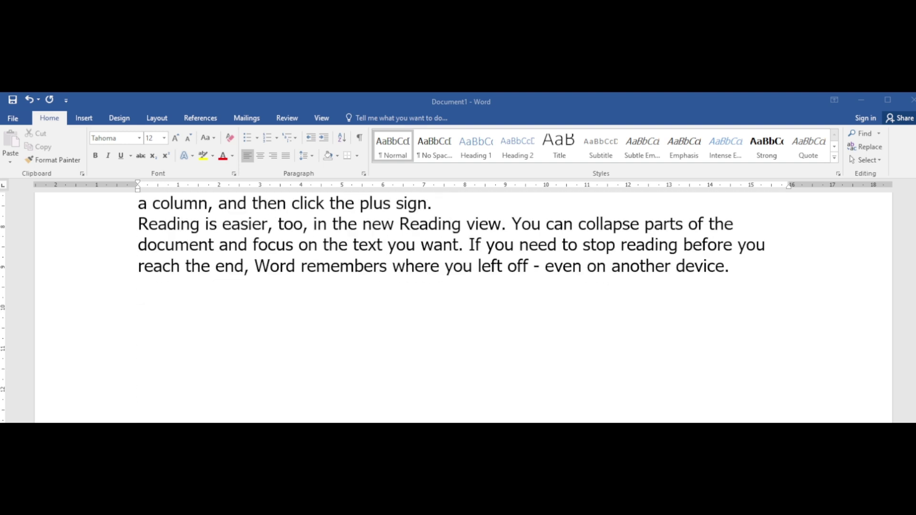
key("ctrl+Home")
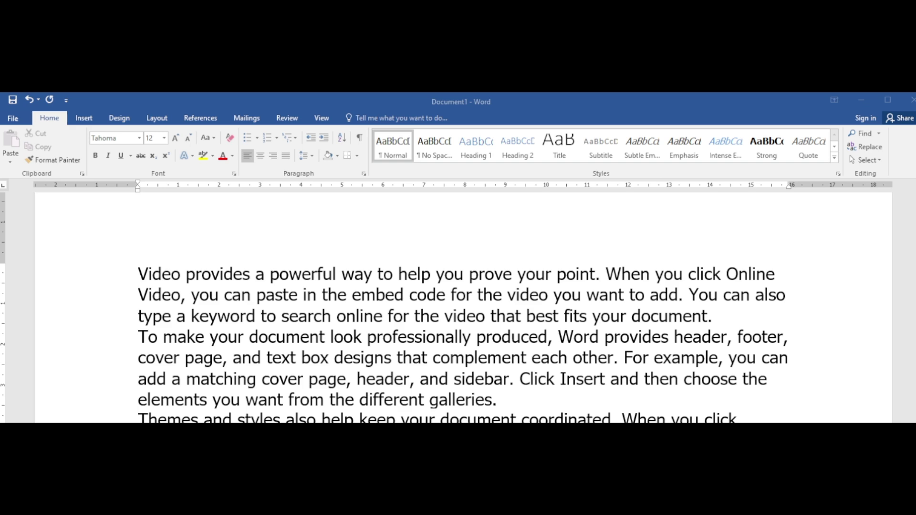
scroll(458, 305, "down", 5)
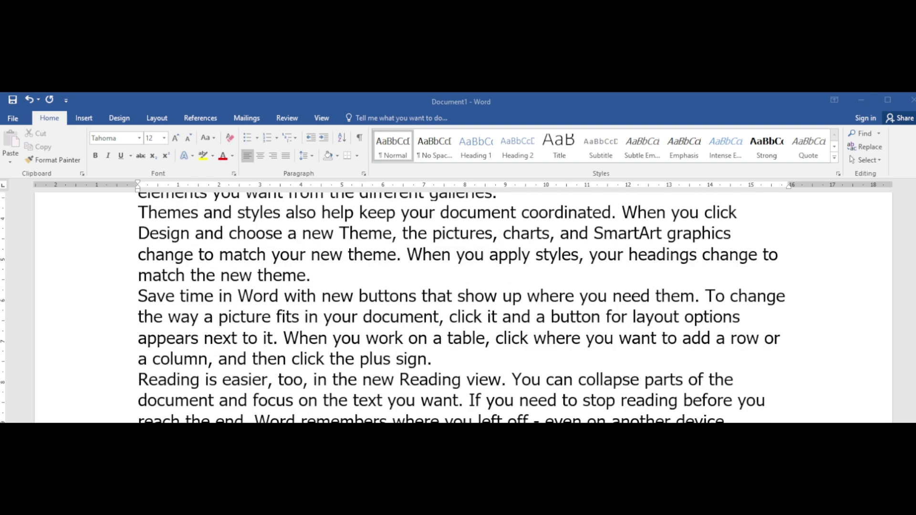
scroll(458, 305, "up", 5)
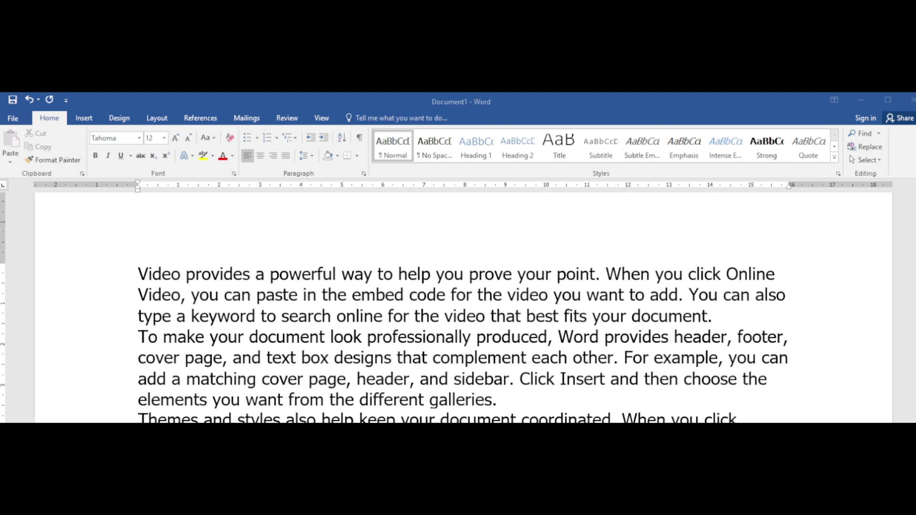
left_click(385, 294)
key("ctrl+a")
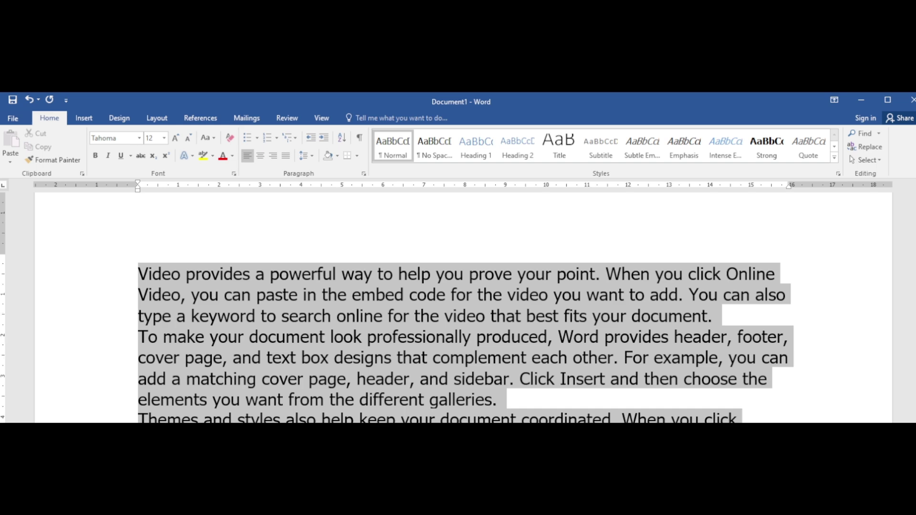
scroll(458, 308, "down", 4)
scroll(459, 308, "down", 1)
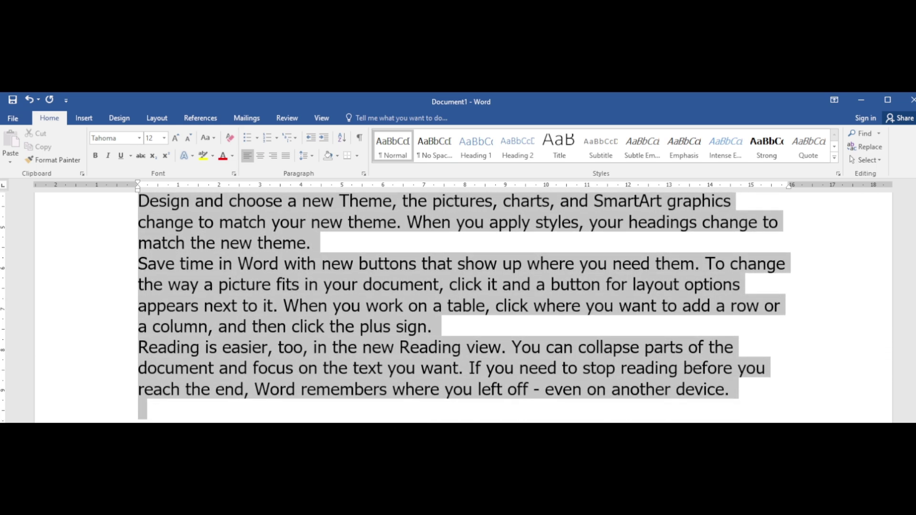
left_click(285, 155)
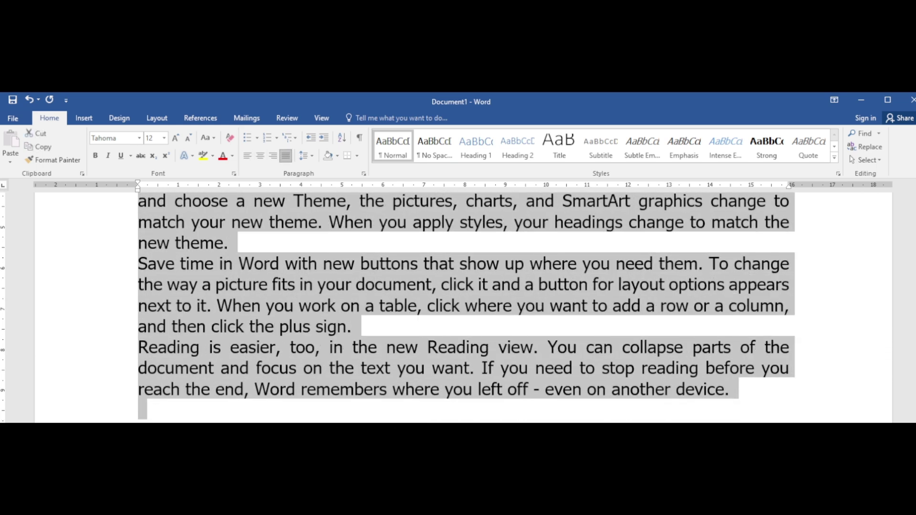
Step: Examine the justified text, placing the cursor at the end of each of the first four paragraphs
scroll(459, 307, "up", 6)
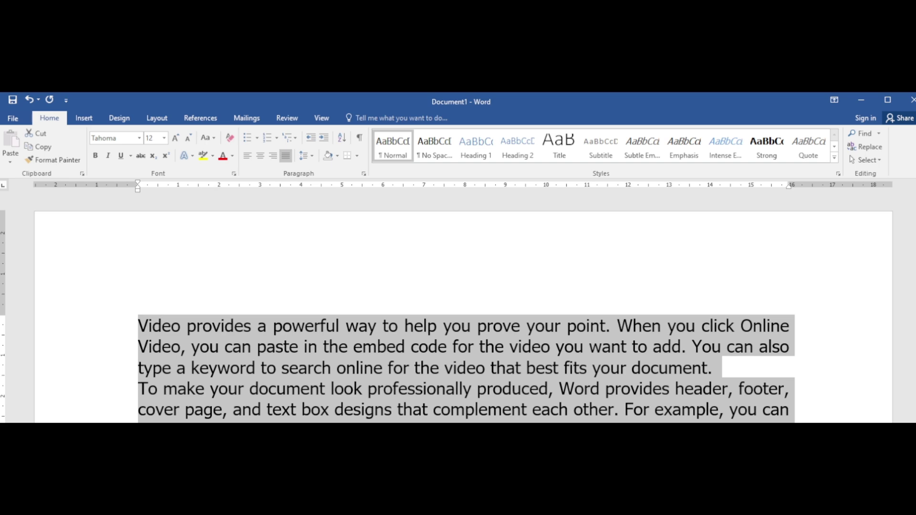
left_click(414, 326)
scroll(458, 308, "down", 4)
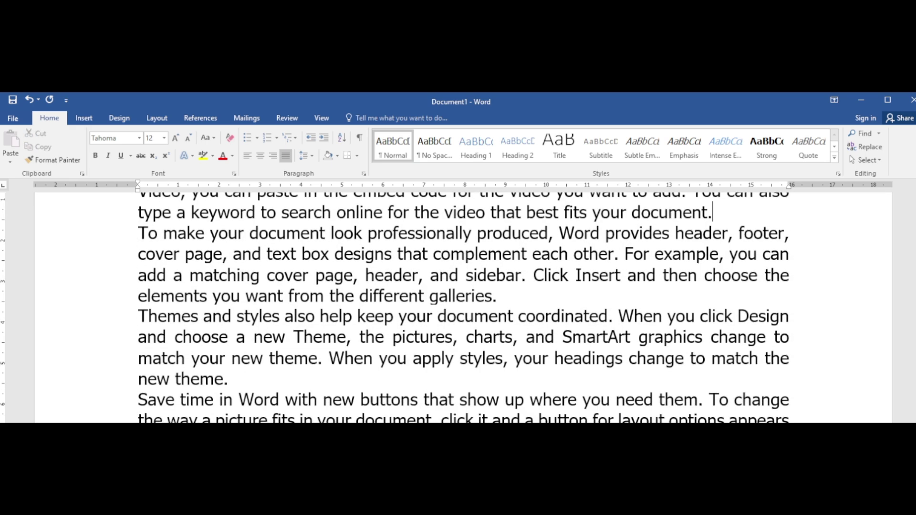
left_click(497, 294)
left_click(229, 379)
scroll(458, 308, "down", 4)
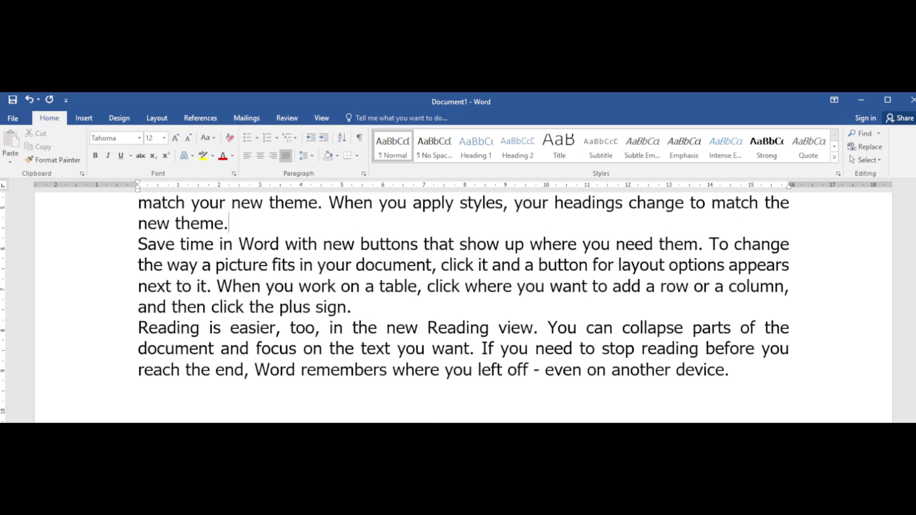
left_click(352, 307)
scroll(458, 308, "up", 3)
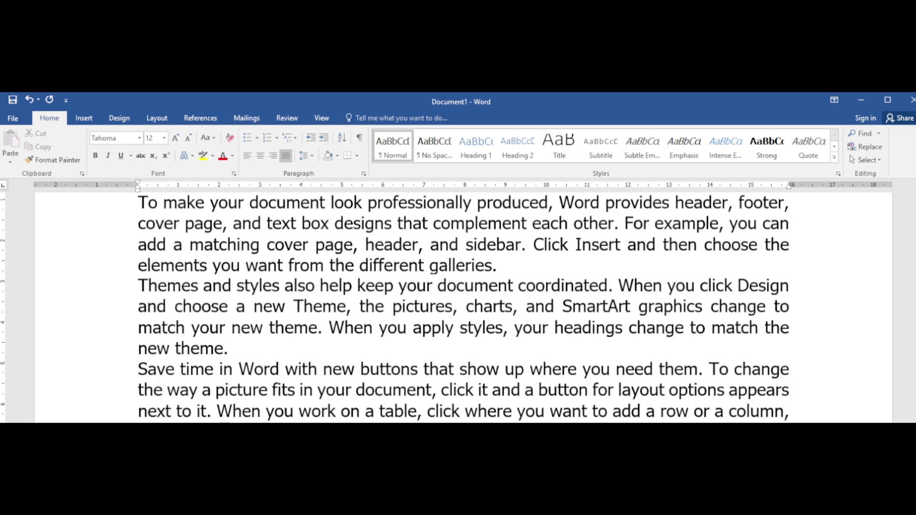
scroll(458, 308, "up", 3)
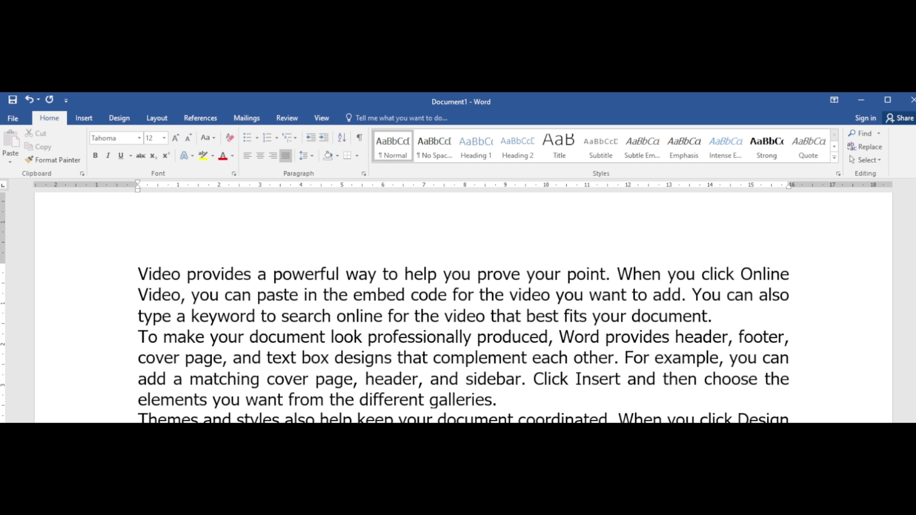
Step: Select the text paragraph by paragraph from the start of the document through the last paragraph
key("ctrl+Home")
key("ctrl+shift+Down")
key("ctrl+shift+Down")
key("ctrl+shift+Down")
key("ctrl+shift+Down")
key("ctrl+shift+Down")
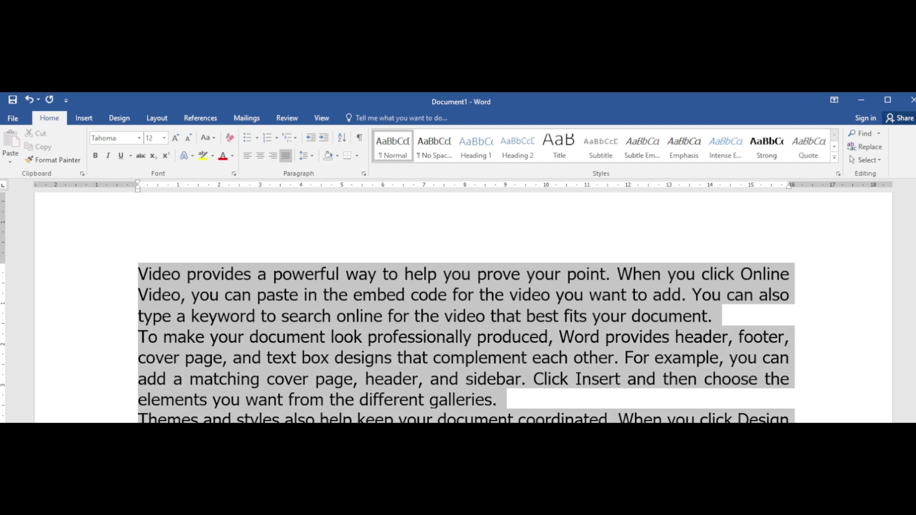
Step: Shorten the selection word by word from its end, and extend it again to the end of the last paragraph
key("ctrl+shift+Left")
key("ctrl+shift+Left")
key("ctrl+shift+Left")
key("ctrl+shift+Left")
key("ctrl+shift+Left")
key("ctrl+shift+Left")
key("ctrl+shift+Left")
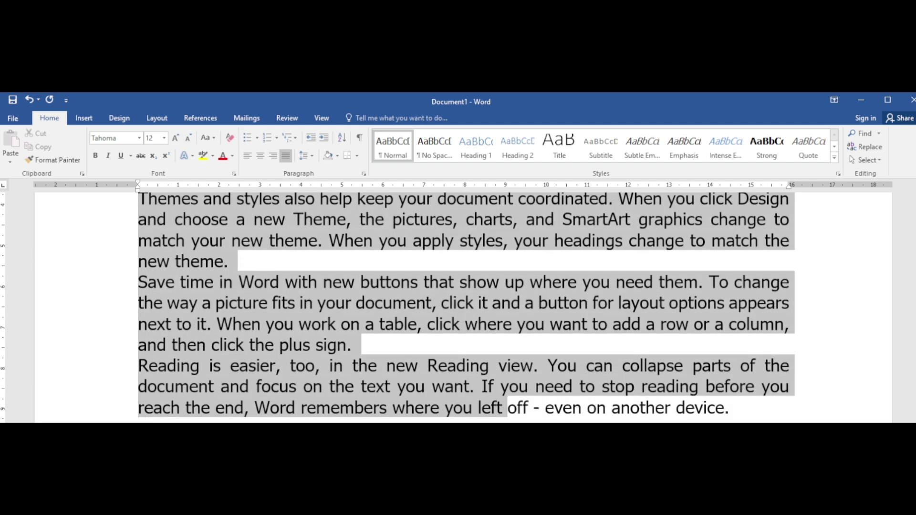
key("ctrl+shift+Right")
key("ctrl+shift+Right")
key("ctrl+shift+Right")
key("ctrl+shift+Right")
key("ctrl+shift+Right")
key("ctrl+shift+Right")
key("ctrl+shift+Right")
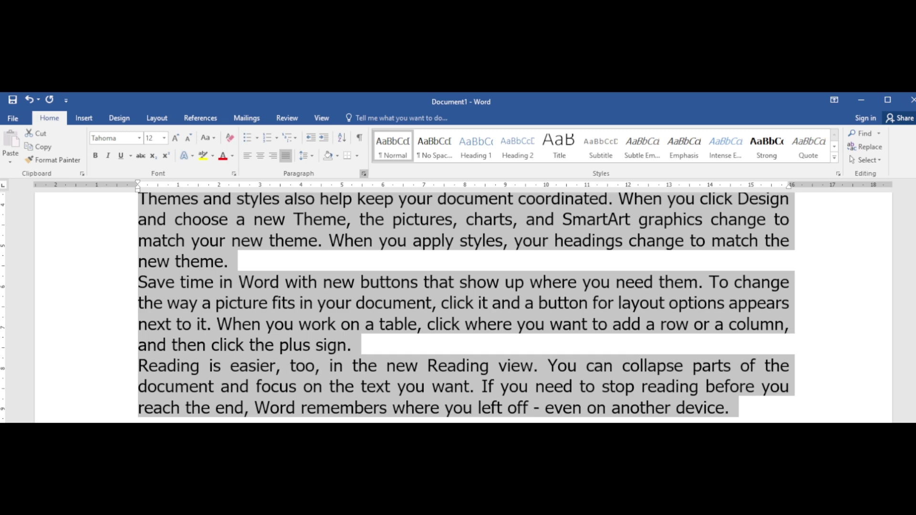
Step: Add space between the selected paragraphs through the paragraph settings and review the spacing throughout the document
left_click(364, 174)
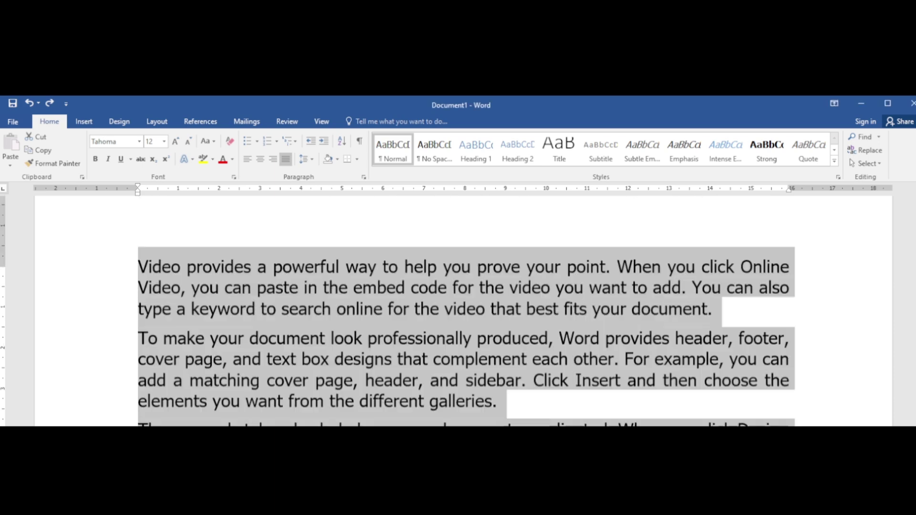
scroll(463, 310, "up", 1)
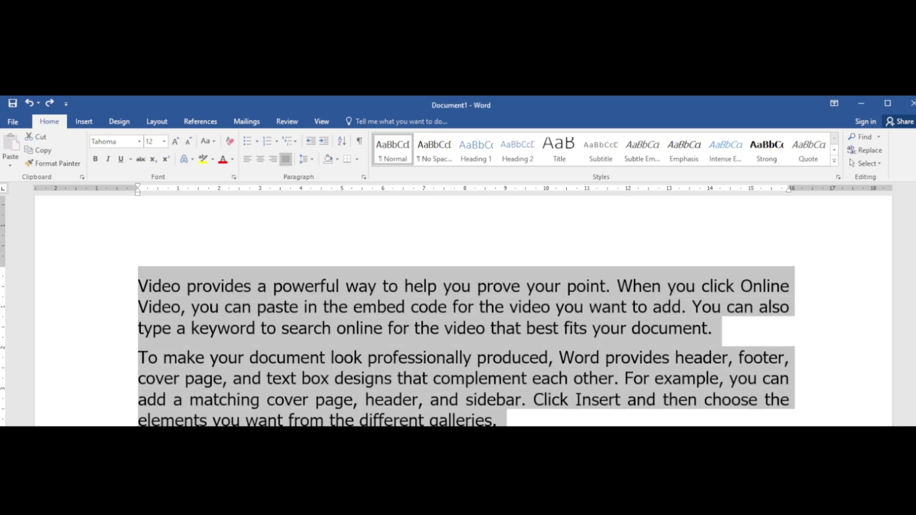
scroll(463, 310, "down", 3)
scroll(463, 310, "down", 4)
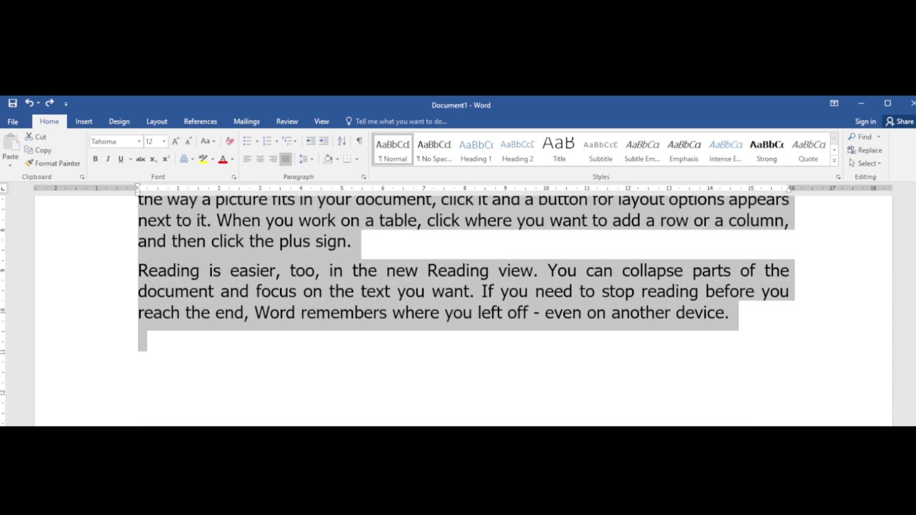
scroll(463, 310, "up", 8)
scroll(462, 310, "down", 7)
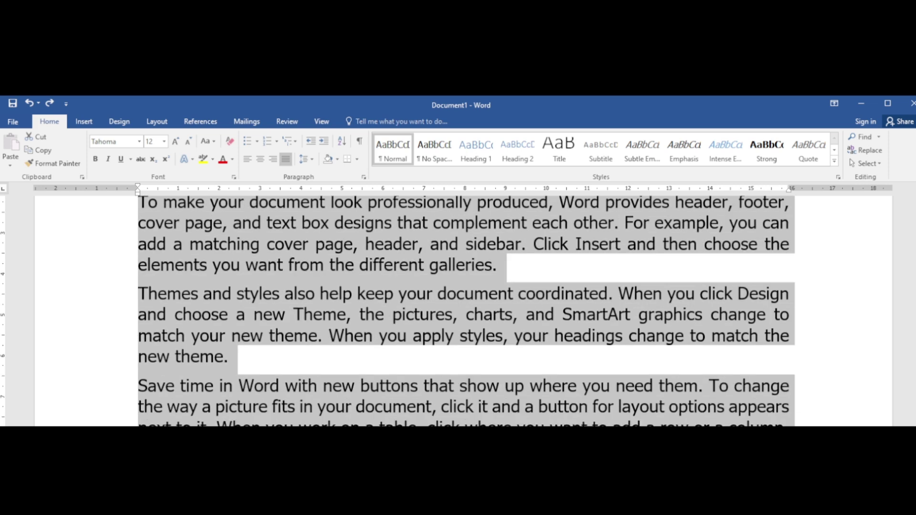
scroll(463, 311, "up", 4)
scroll(462, 310, "up", 4)
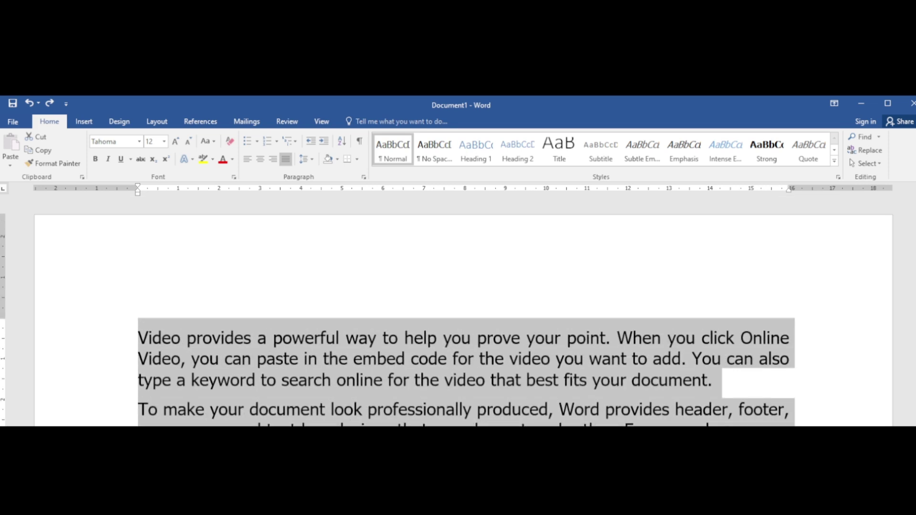
Step: Apply a first-line special indent of 1.5 cm to all selected paragraphs
left_click(364, 177)
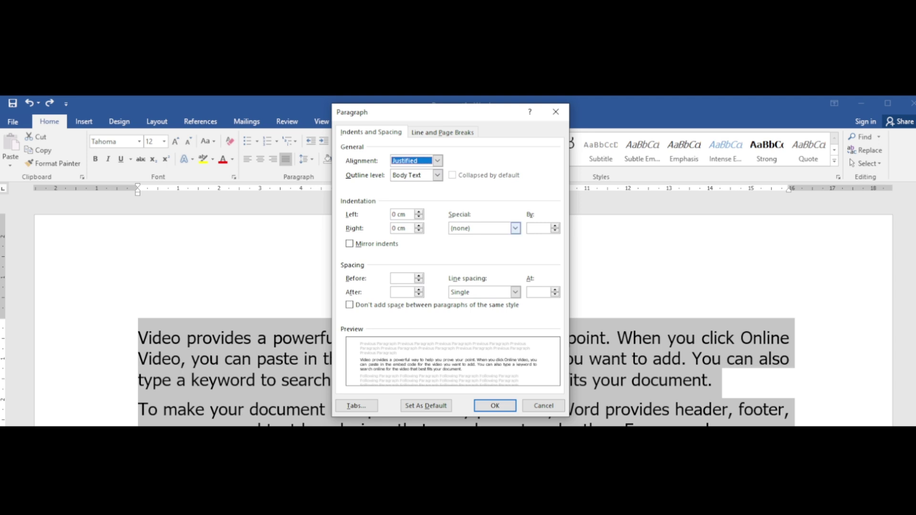
left_click(516, 228)
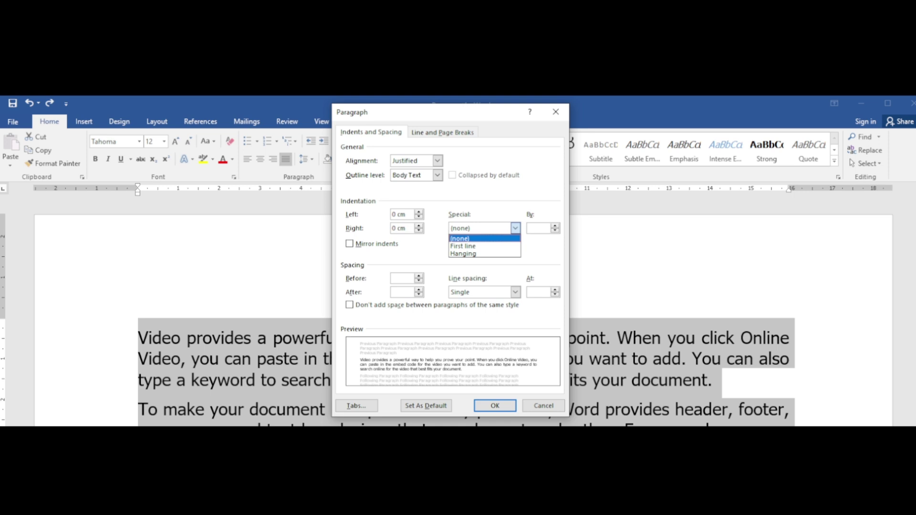
key("Down")
key("Return")
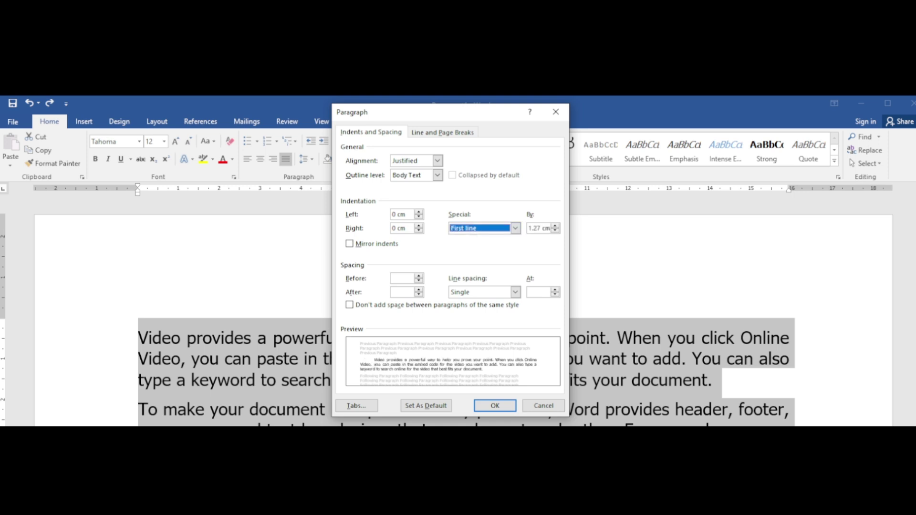
key("Tab")
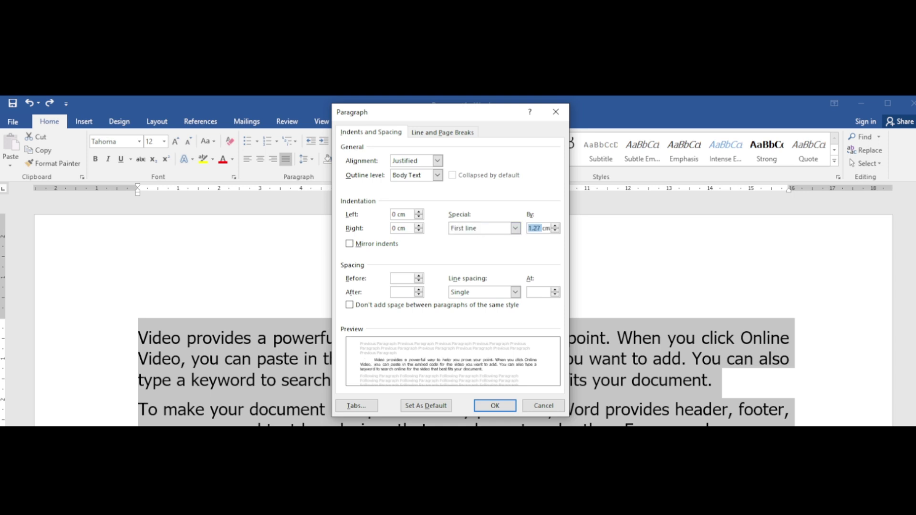
type("1.5")
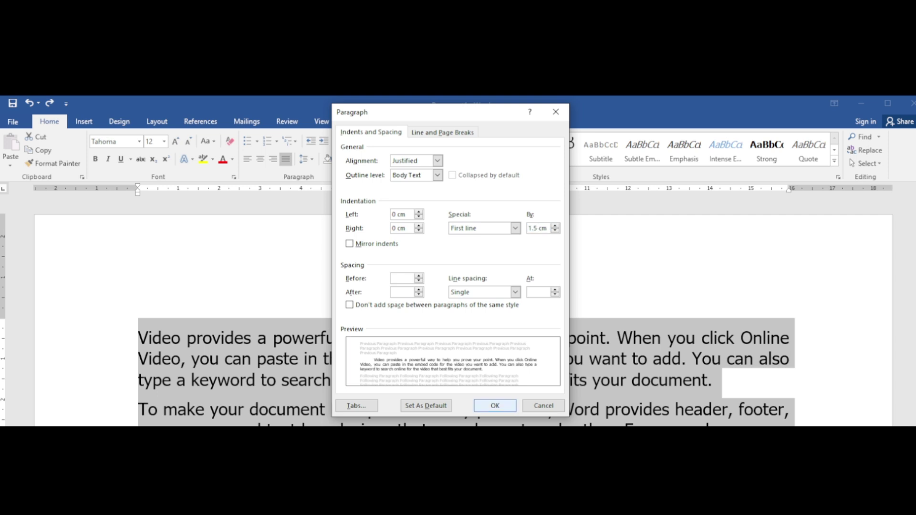
key("Return")
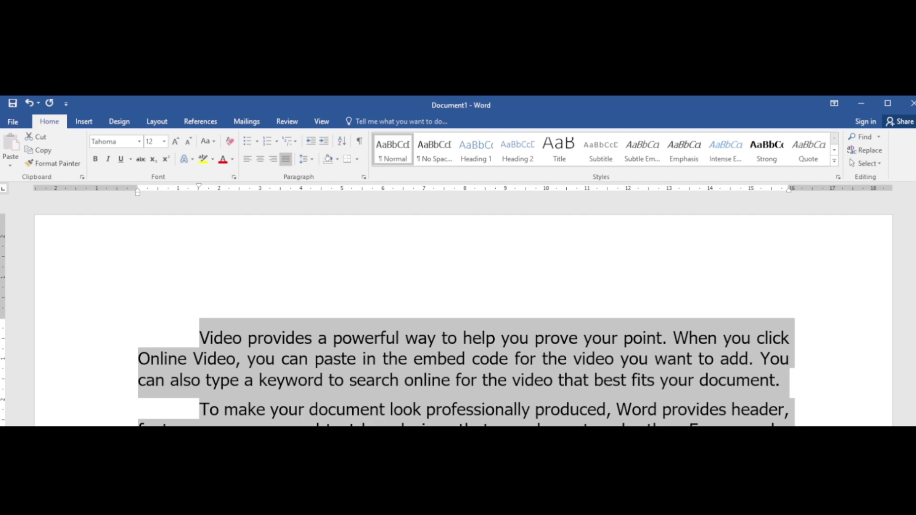
Step: Review the first-line indents, justification and paragraph spacing from the first paragraph to the last
scroll(463, 310, "down", 2)
scroll(466, 310, "down", 3)
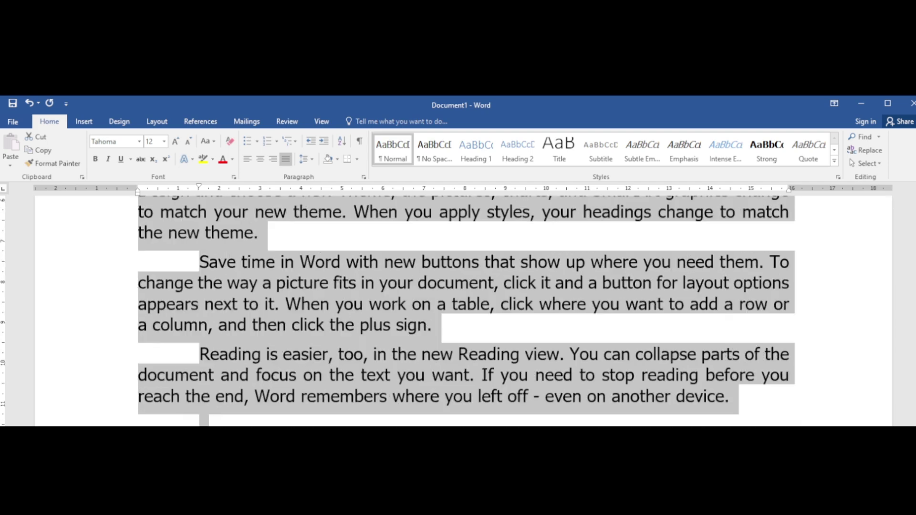
scroll(467, 311, "up", 5)
scroll(467, 310, "up", 2)
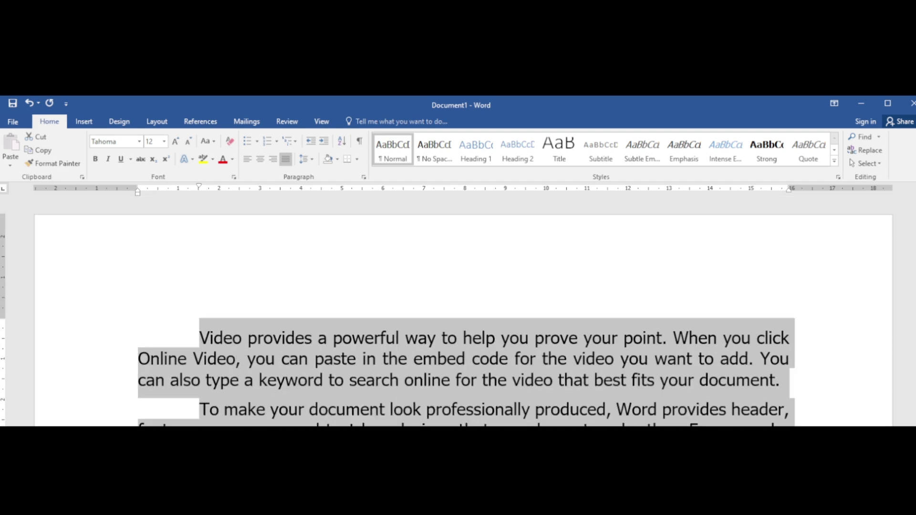
scroll(466, 310, "down", 3)
scroll(466, 310, "up", 3)
scroll(466, 310, "up", 2)
scroll(467, 310, "down", 1)
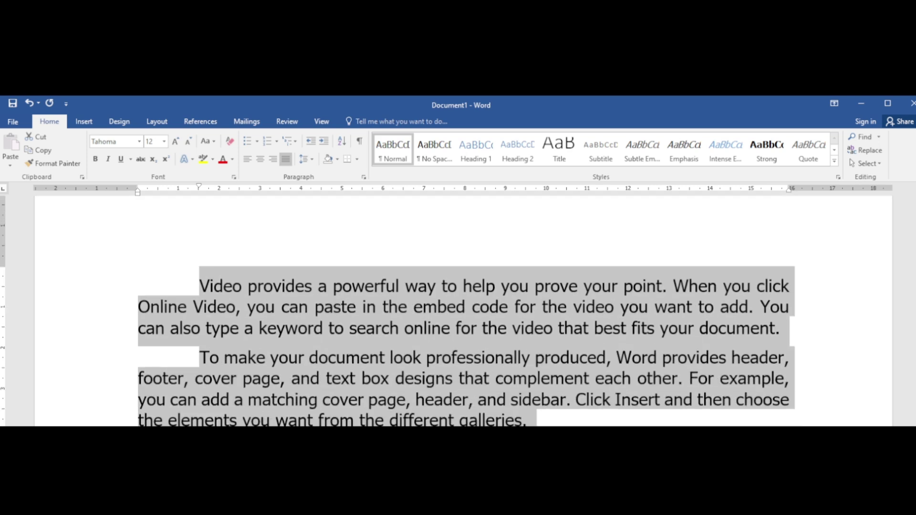
left_click(389, 328)
scroll(467, 310, "down", 5)
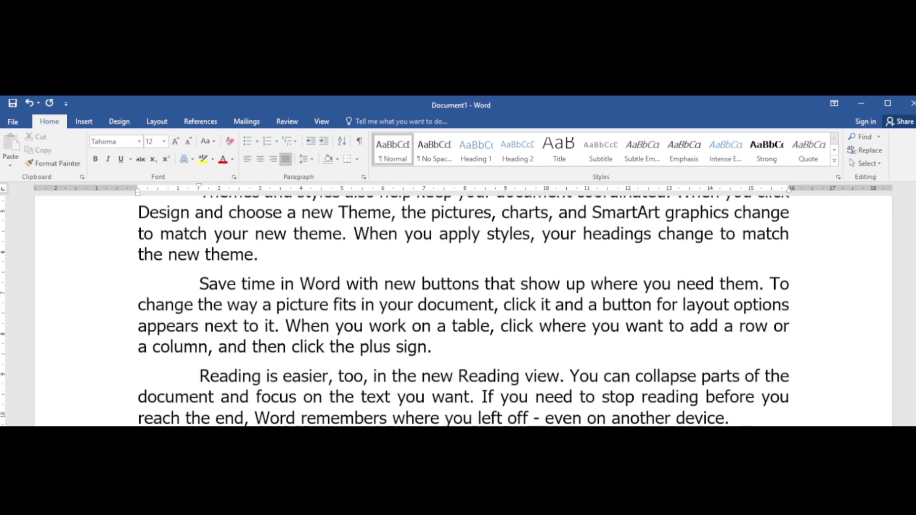
scroll(467, 310, "up", 6)
scroll(467, 310, "down", 3)
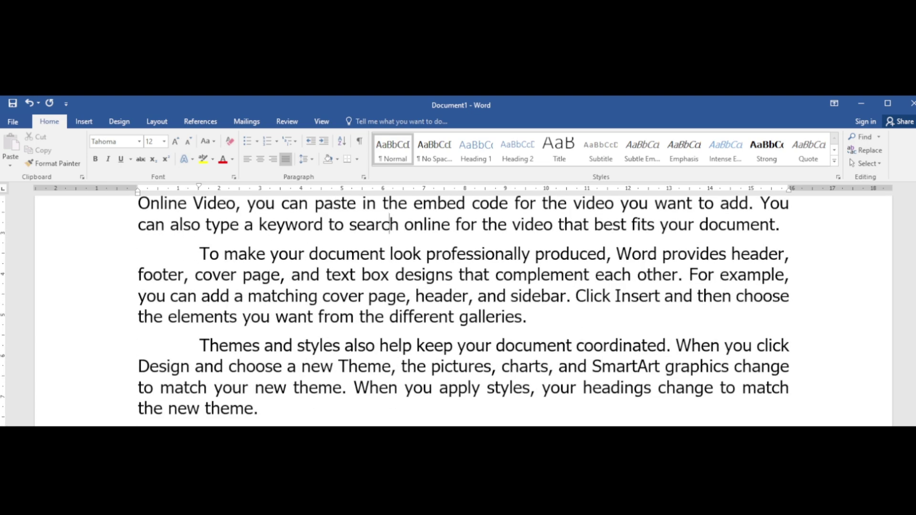
scroll(467, 311, "down", 3)
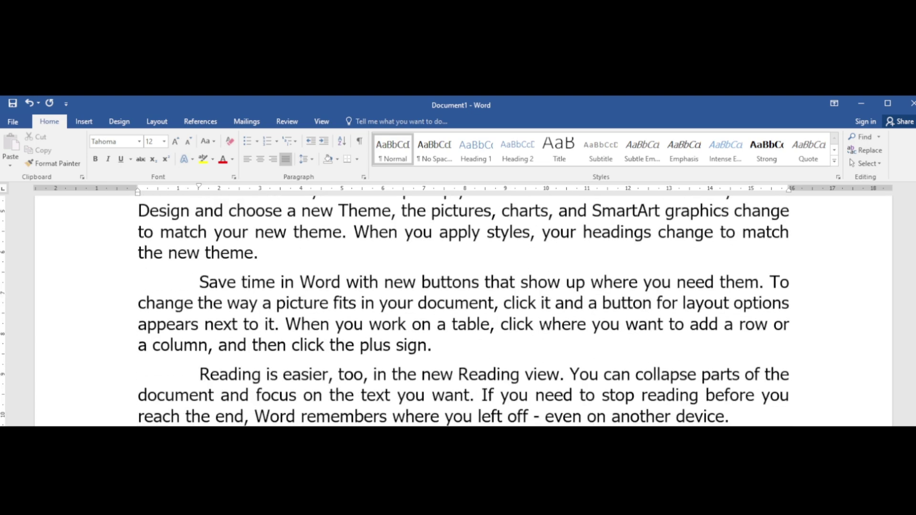
scroll(467, 310, "up", 6)
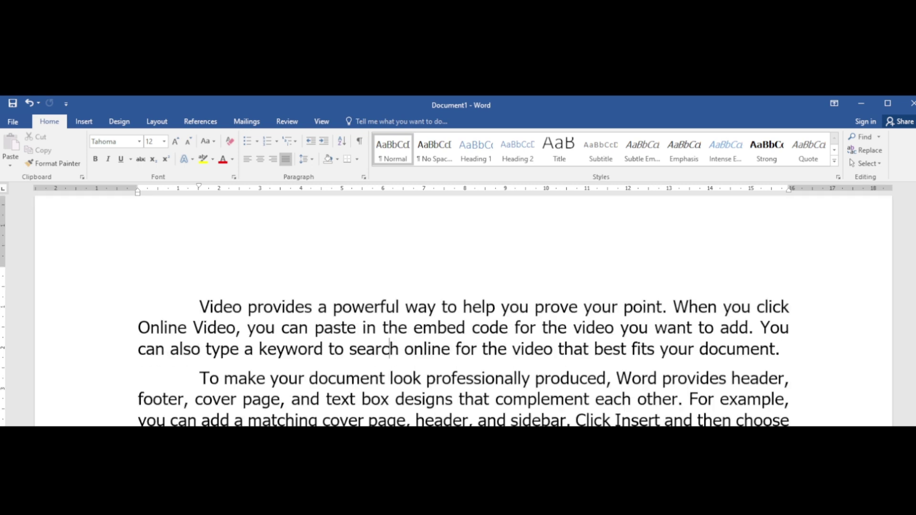
scroll(466, 310, "down", 1)
left_click_drag(199, 234, 405, 276)
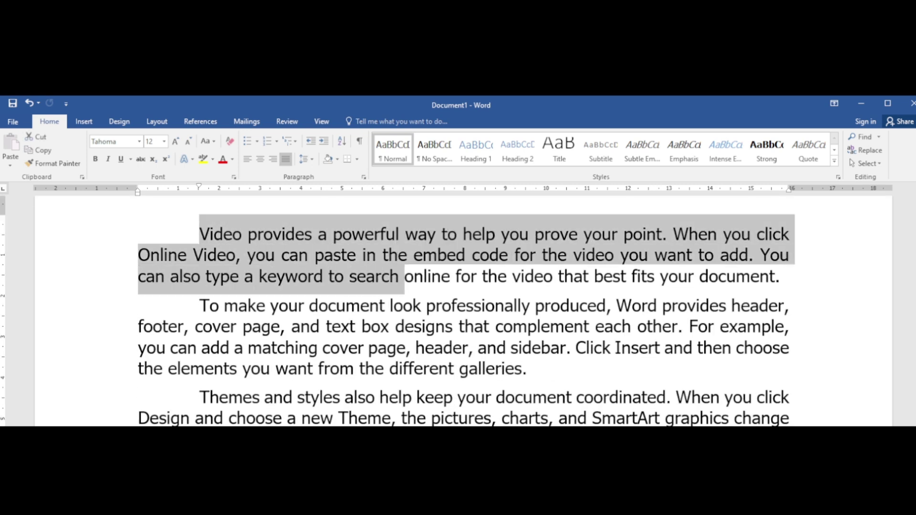
left_click(781, 276)
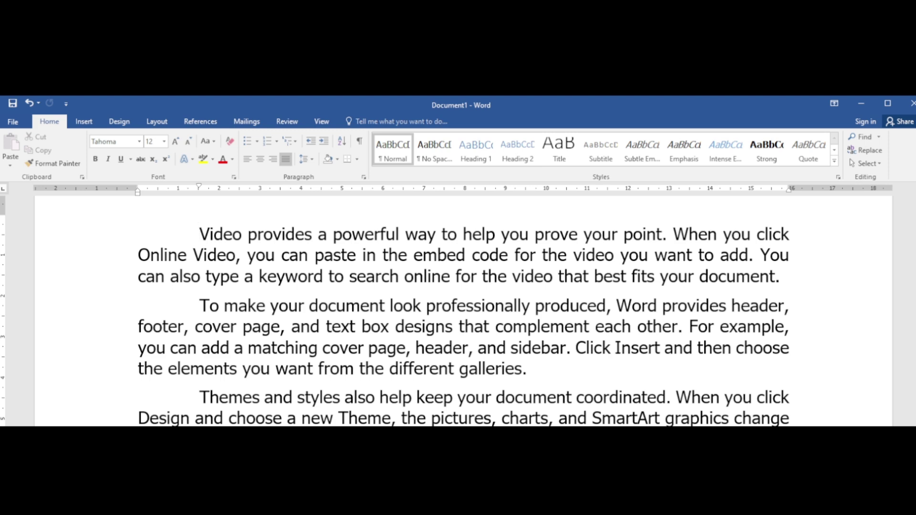
Step: Set the line spacing of the first paragraph, starting "Video provides", to 1.5
left_click(289, 255)
left_click(304, 234)
left_click(305, 158)
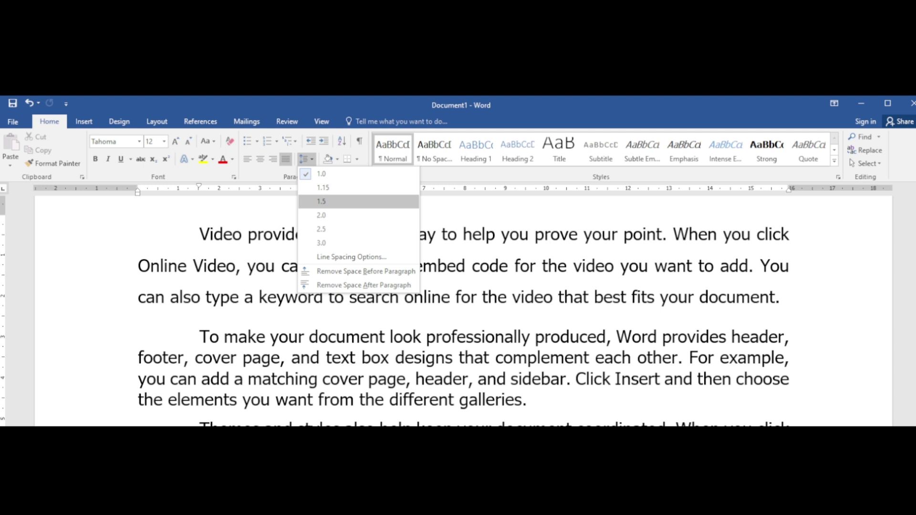
left_click(334, 201)
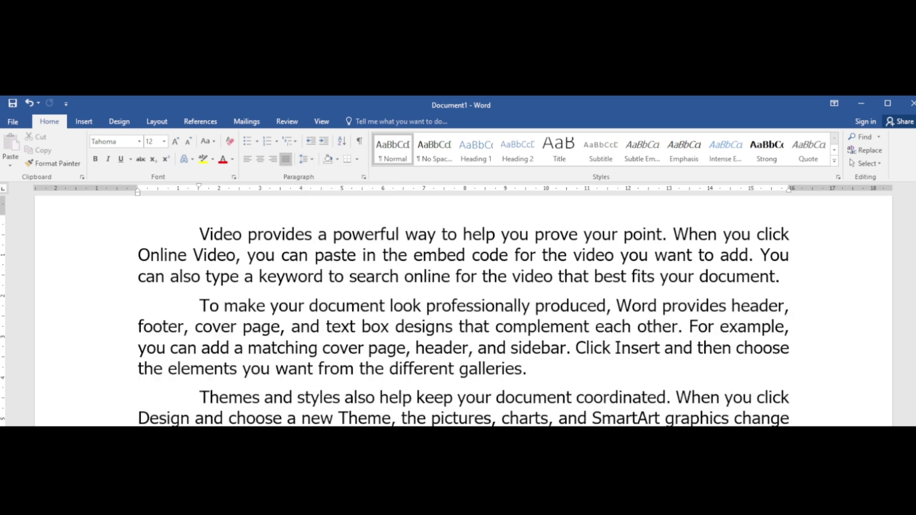
Step: Set the line spacing of the second paragraph, starting "To make your document", to 1.5
scroll(334, 202, "down", 2)
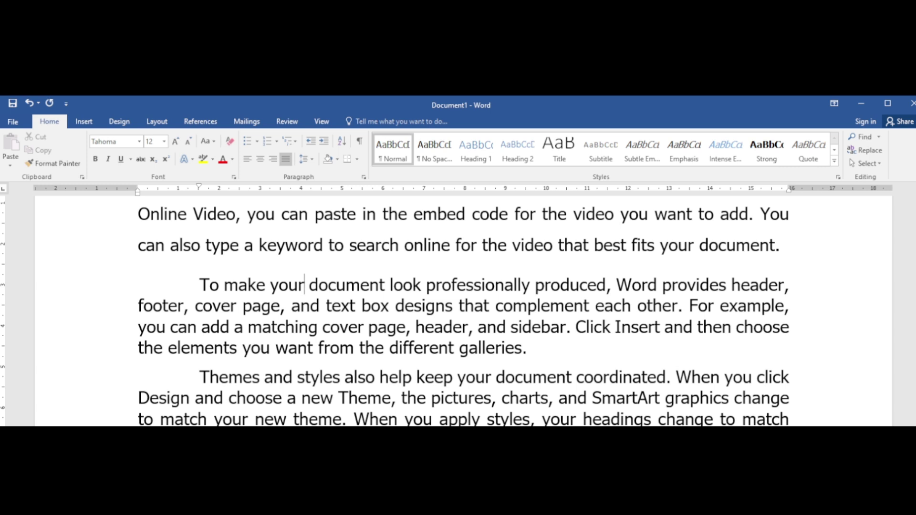
scroll(463, 310, "down", 2)
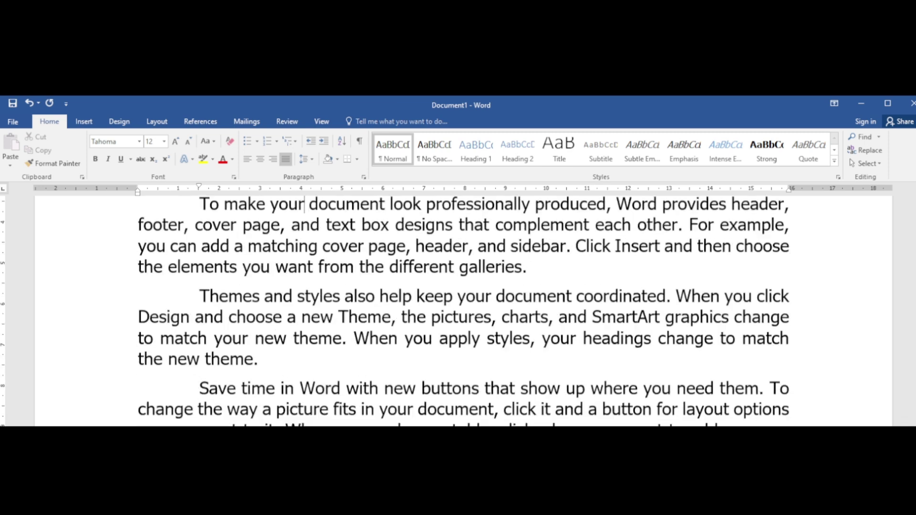
scroll(463, 311, "down", 2)
scroll(463, 310, "up", 5)
scroll(463, 310, "down", 3)
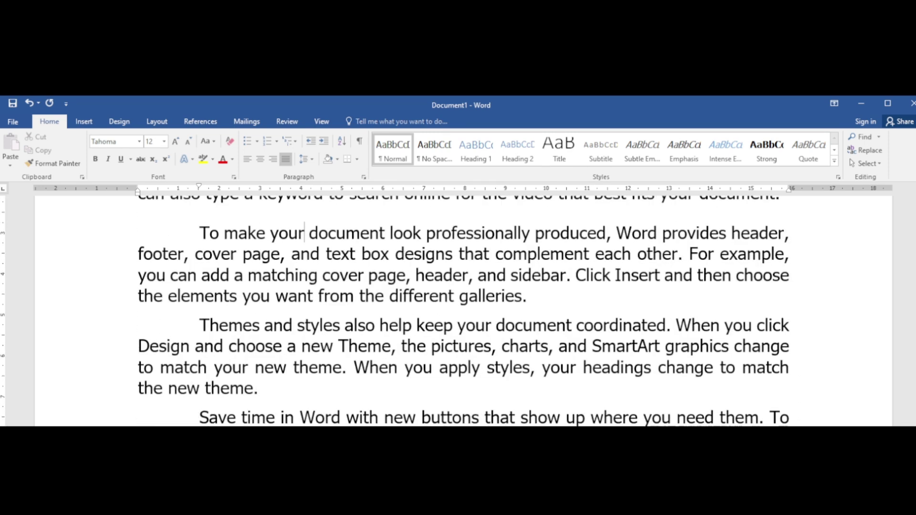
left_click(322, 275)
key("ctrl+5")
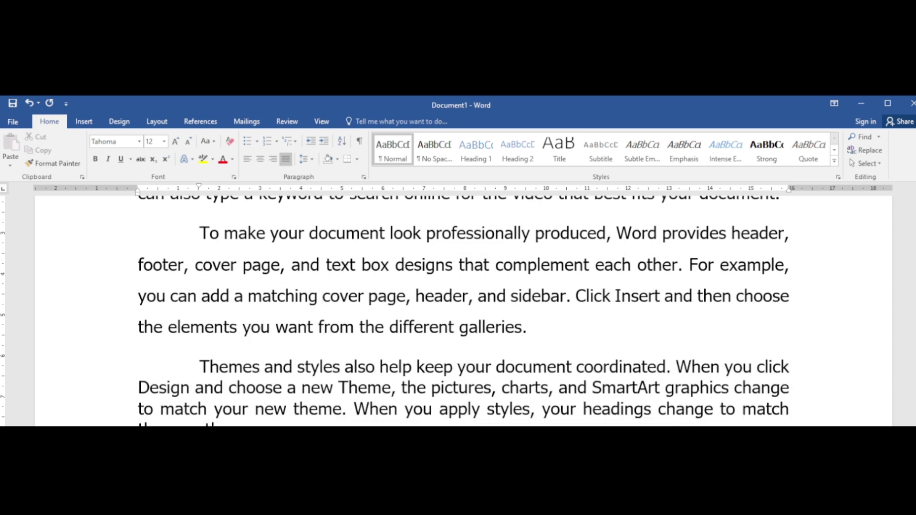
Step: Try double and single line spacing on the second paragraph, and return it to 1.5 lines
key("ctrl+2")
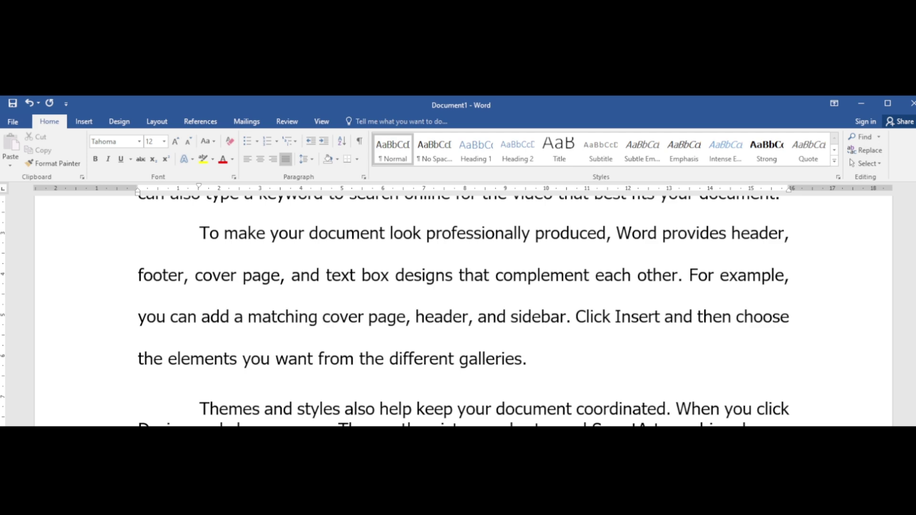
key("ctrl+1")
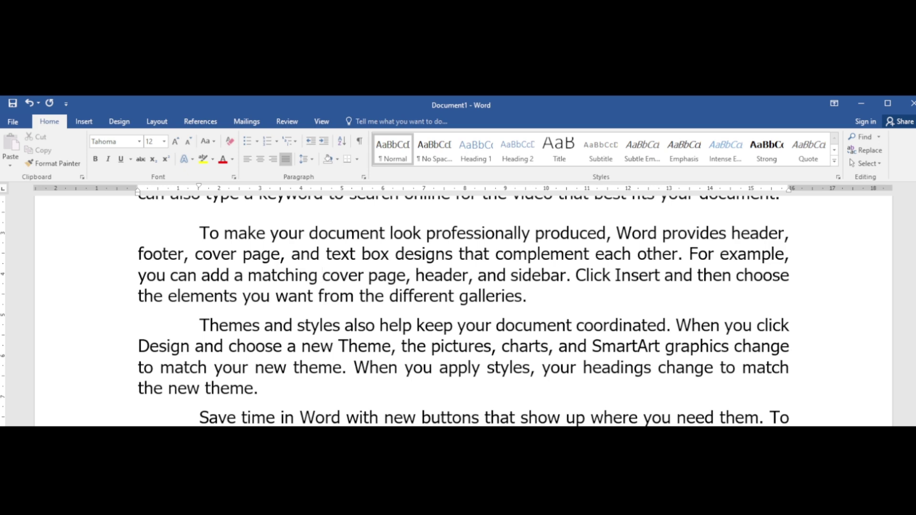
key("ctrl+5")
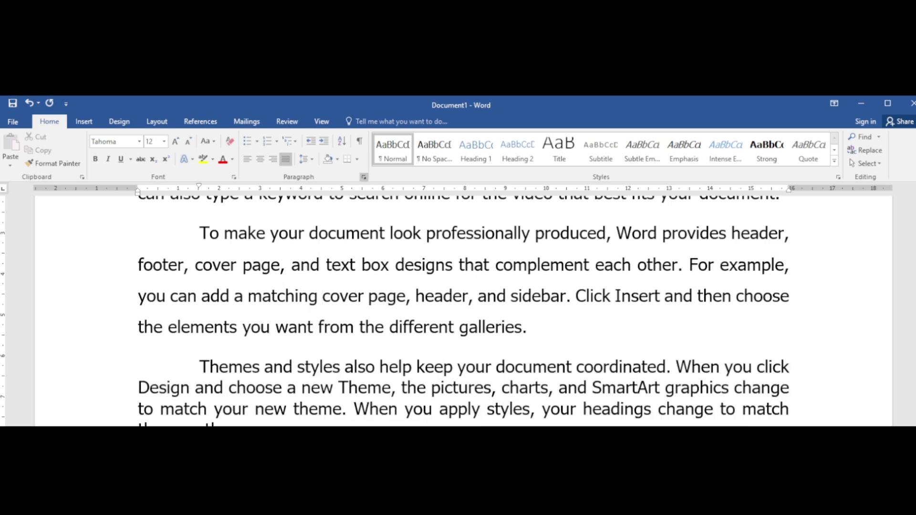
Step: Examine the available line spacing options in the second paragraph's paragraph settings, keeping 1.5 lines
left_click(364, 177)
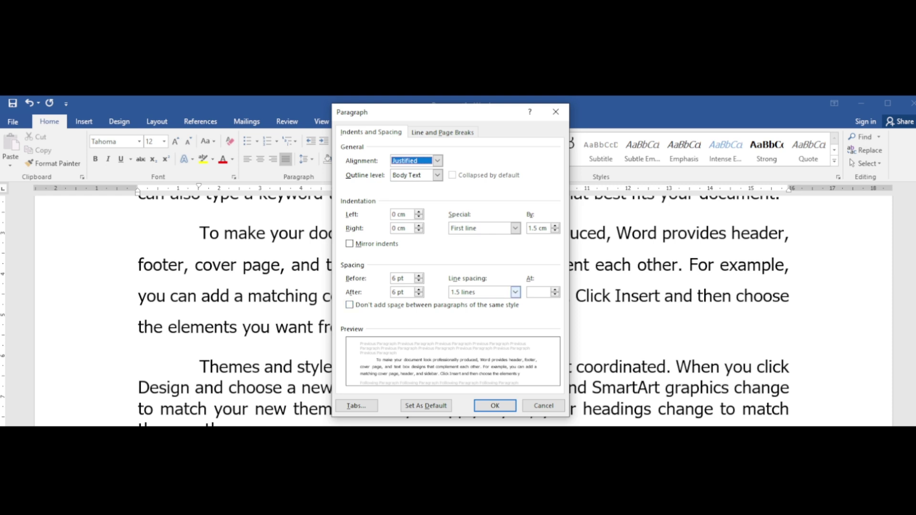
left_click(515, 292)
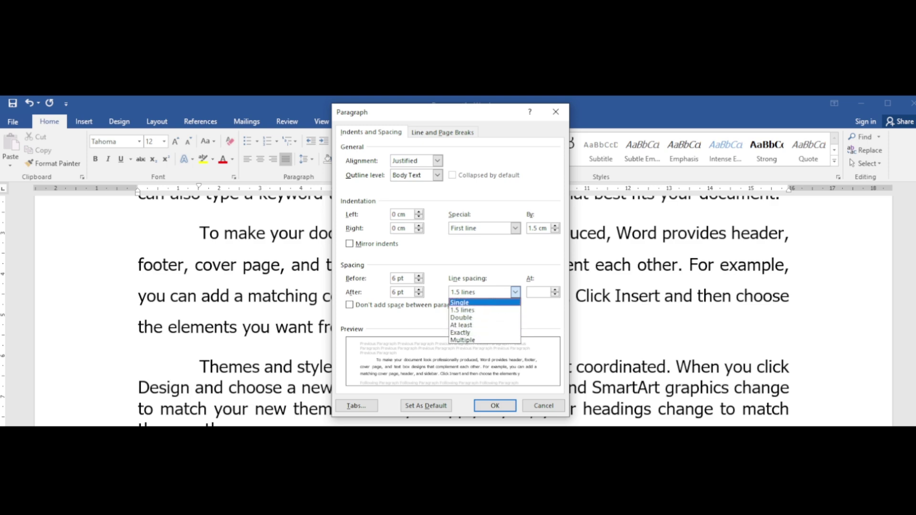
key("Escape")
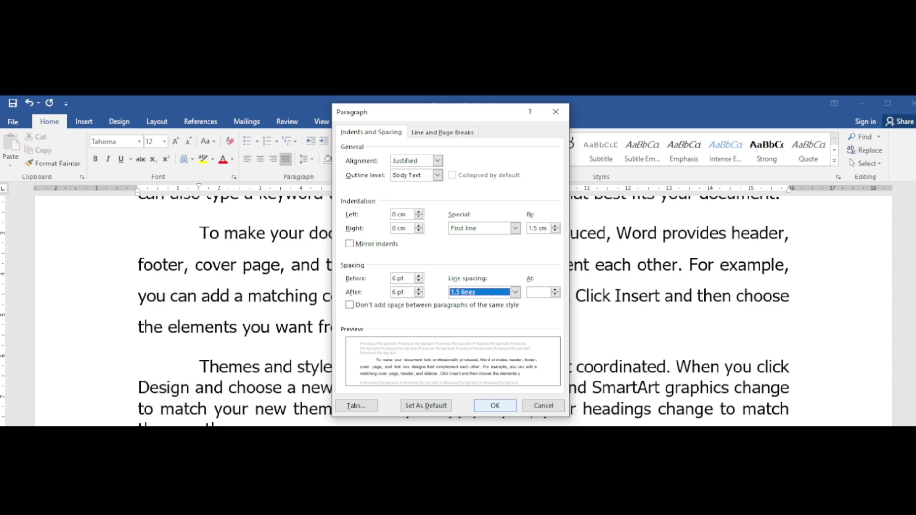
key("Return")
Step: Set the line spacing of the third paragraph, starting "Themes and styles", to 1.5
scroll(464, 311, "down", 1)
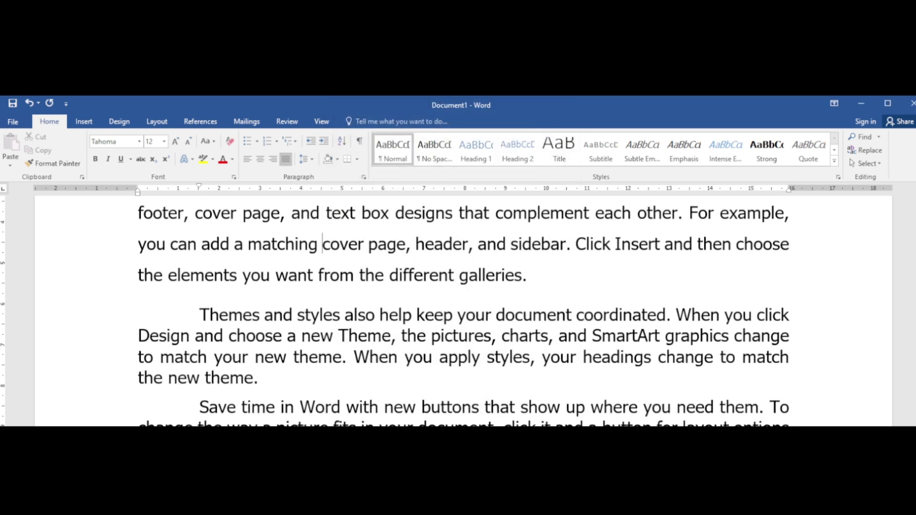
left_click(399, 314)
key("ctrl+5")
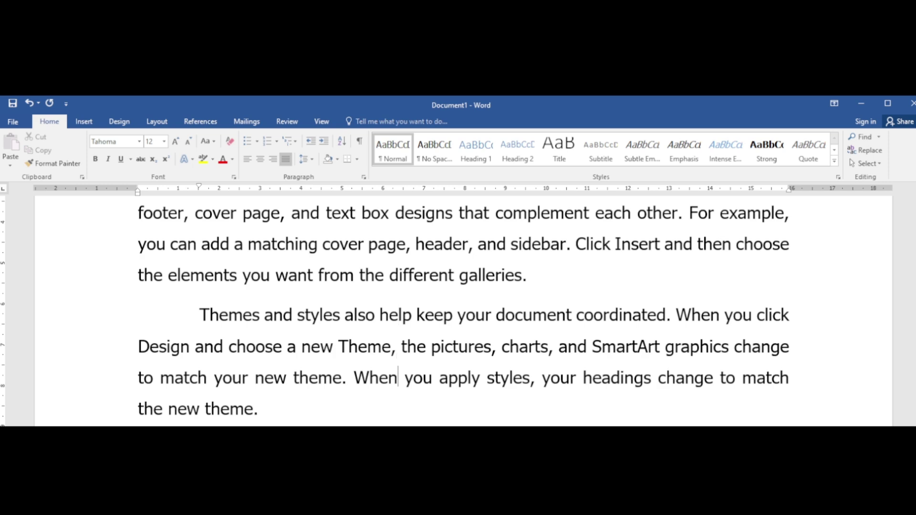
left_click(259, 409)
Step: Set the line spacing of the last two paragraphs to 1.5 by selecting text across both
scroll(463, 310, "down", 5)
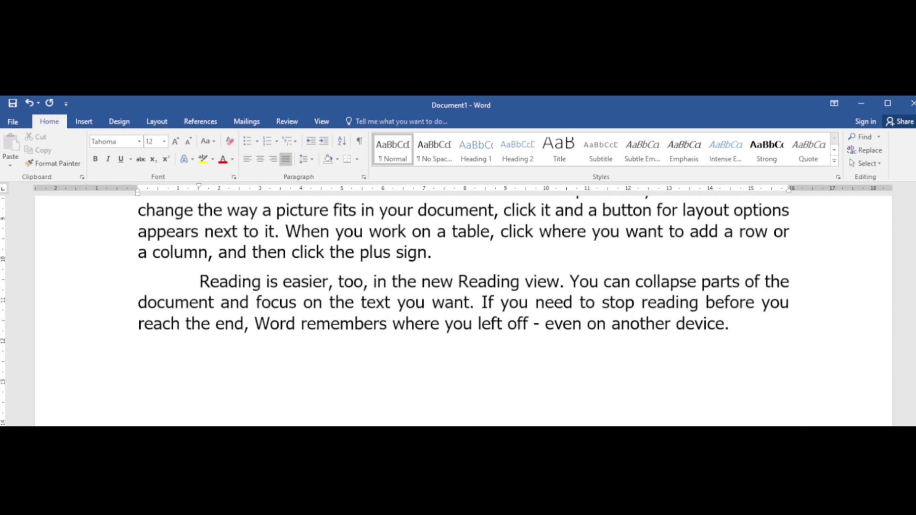
scroll(463, 310, "up", 1)
left_click_drag(362, 262, 396, 354)
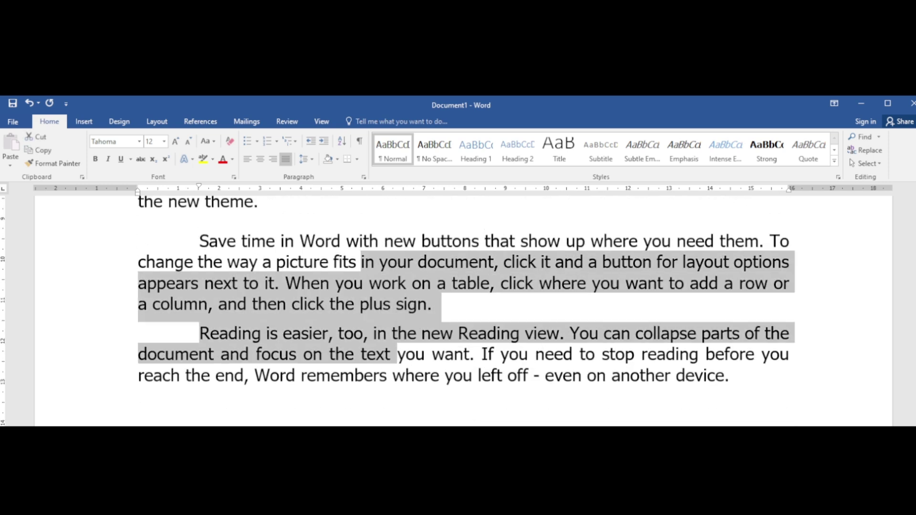
key("ctrl+5")
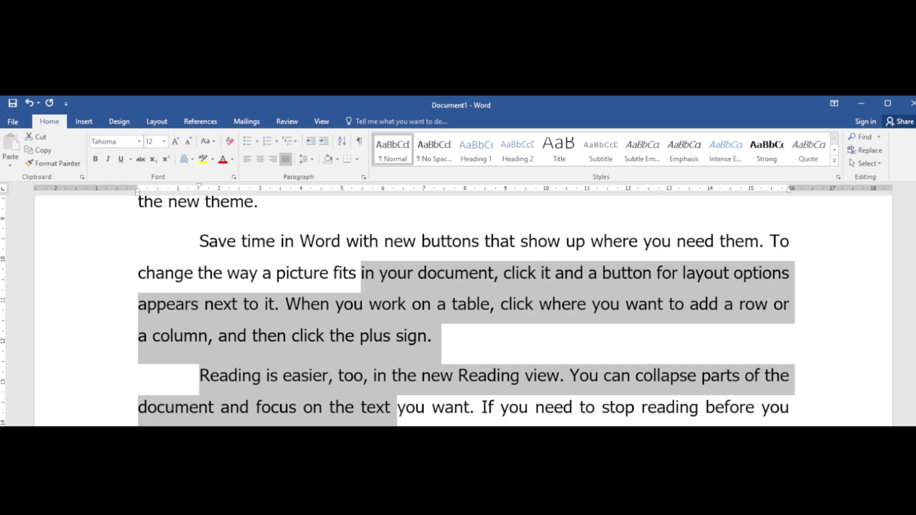
Step: Review the line spacing of the paragraphs throughout the document
scroll(463, 310, "down", 1)
scroll(463, 310, "up", 6)
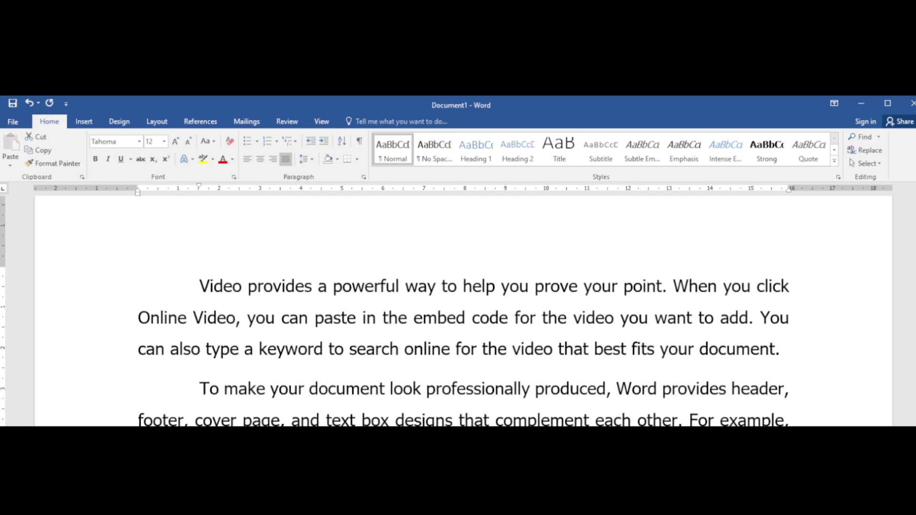
scroll(463, 310, "down", 3)
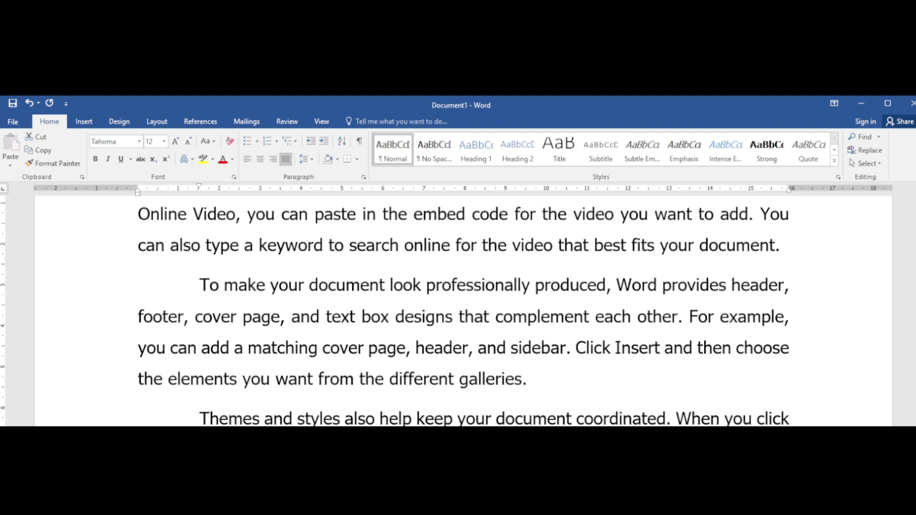
scroll(463, 310, "up", 4)
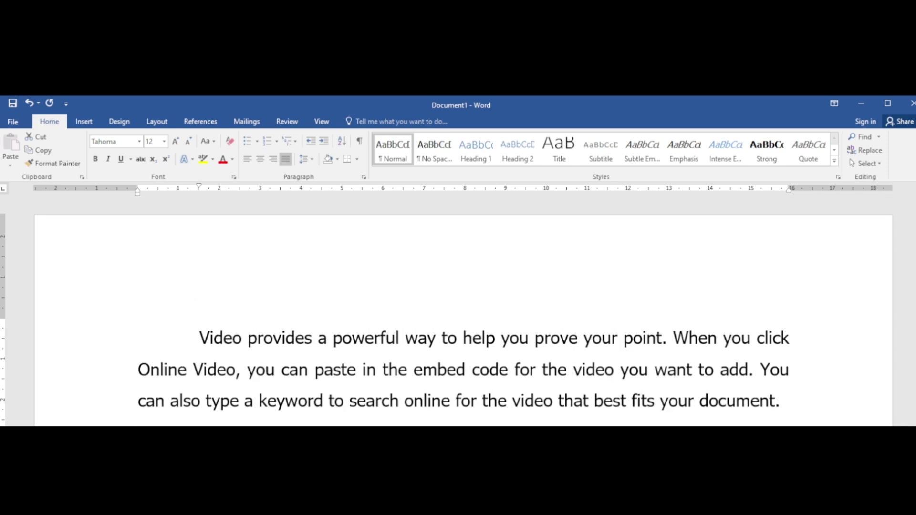
scroll(462, 310, "down", 4)
scroll(463, 311, "down", 8)
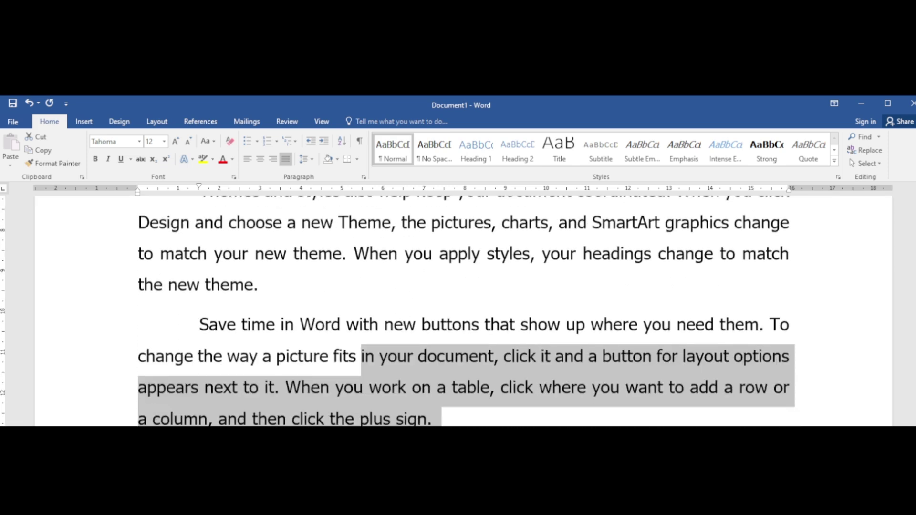
Step: Clear the text selection and open the paragraph settings for the fourth paragraph, starting "Save time in Word"
left_click(343, 272)
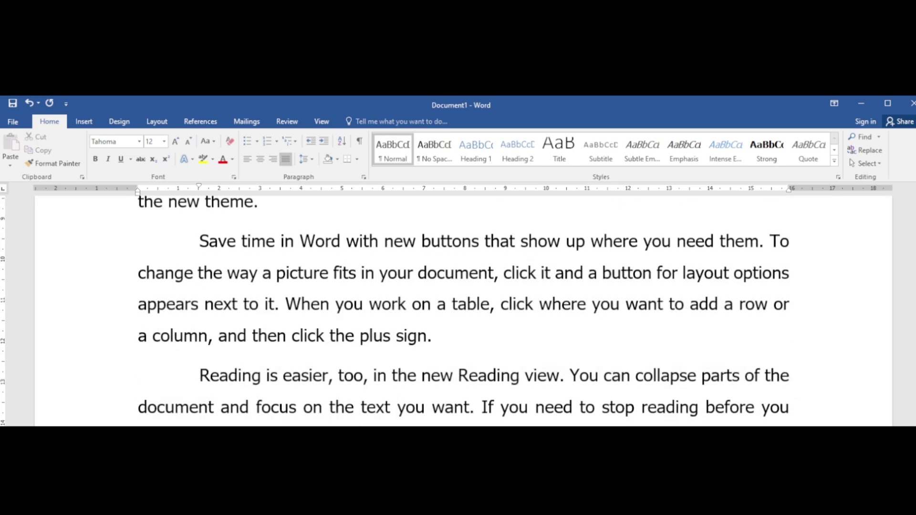
scroll(463, 310, "up", 6)
scroll(463, 311, "up", 3)
scroll(463, 310, "down", 2)
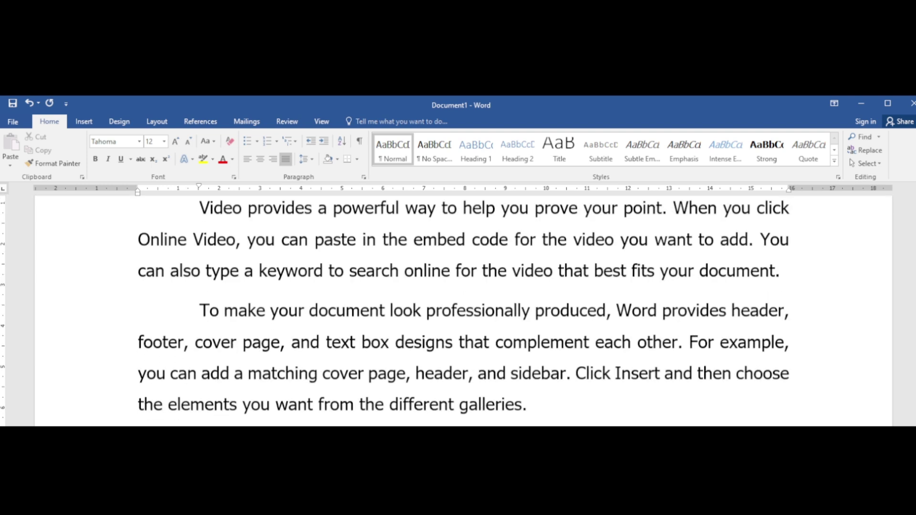
scroll(463, 311, "down", 1)
left_click(363, 177)
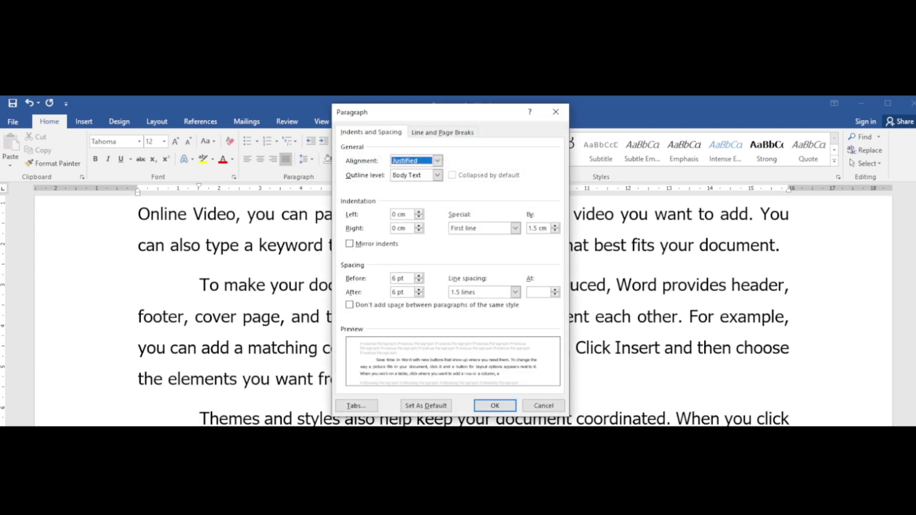